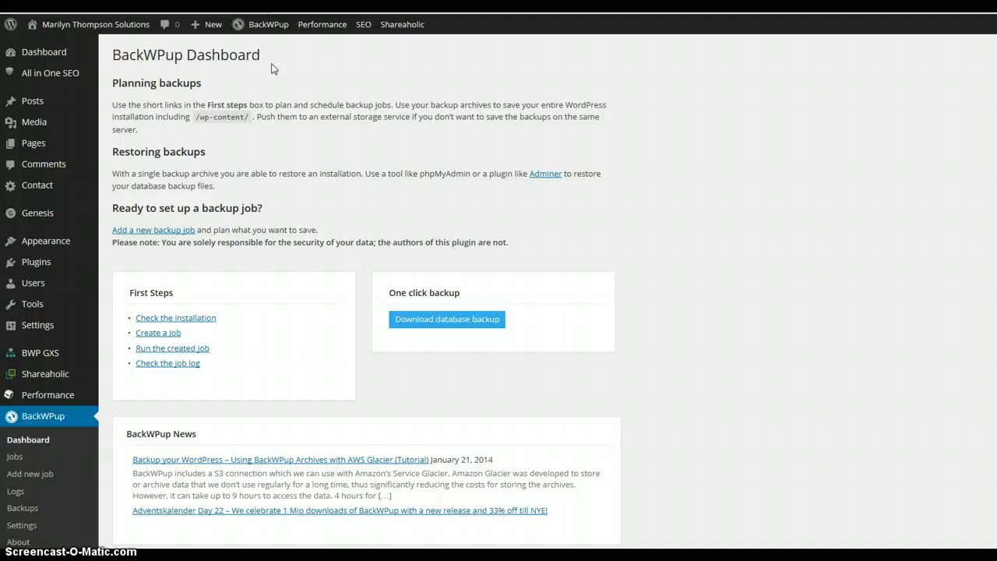
Add a new backup job and name it MTS 03012014.
mouse_move(54, 267)
scroll(794, 255, "down", 3)
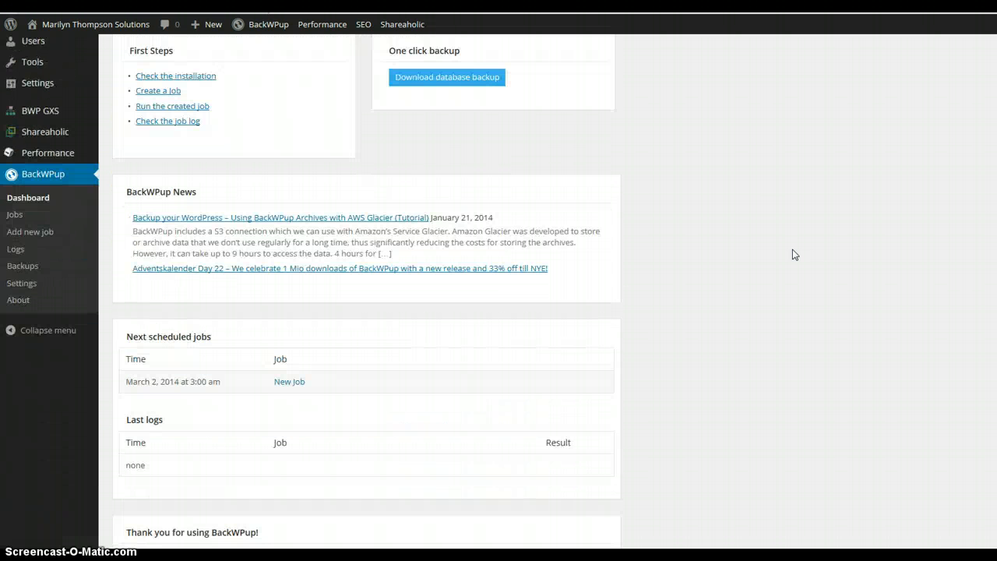
scroll(726, 310, "down", 3)
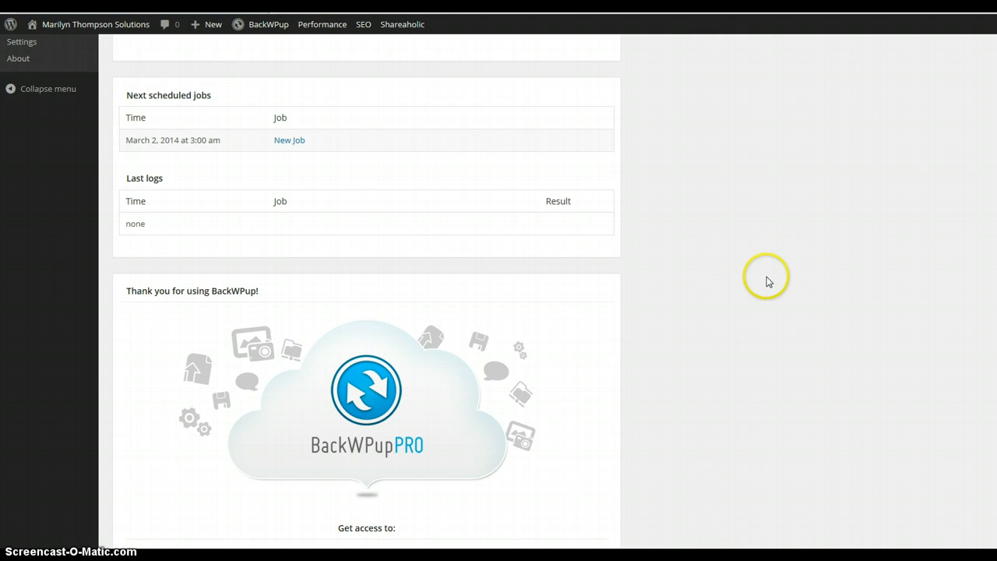
scroll(766, 281, "up", 2)
scroll(768, 281, "up", 4)
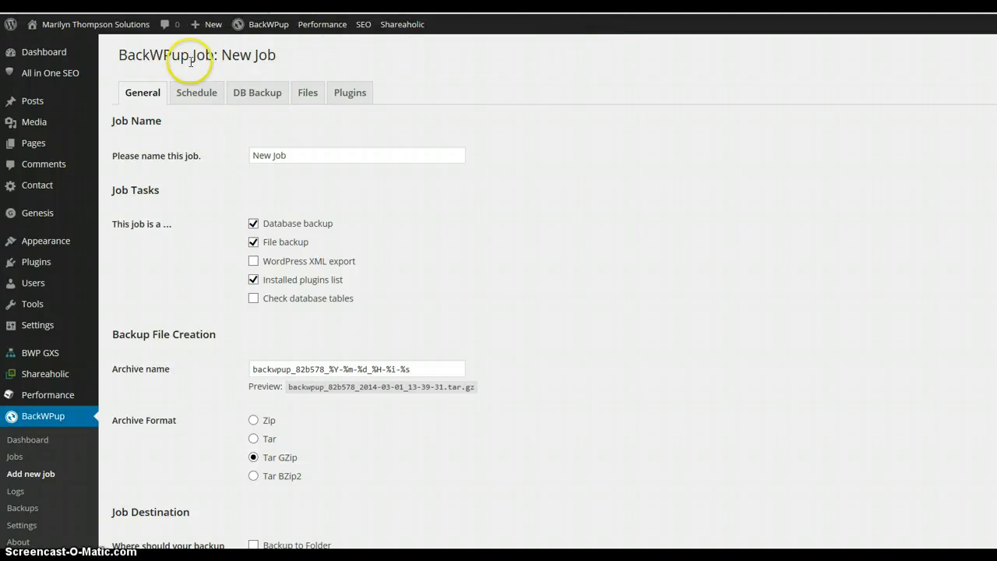
left_click(148, 98)
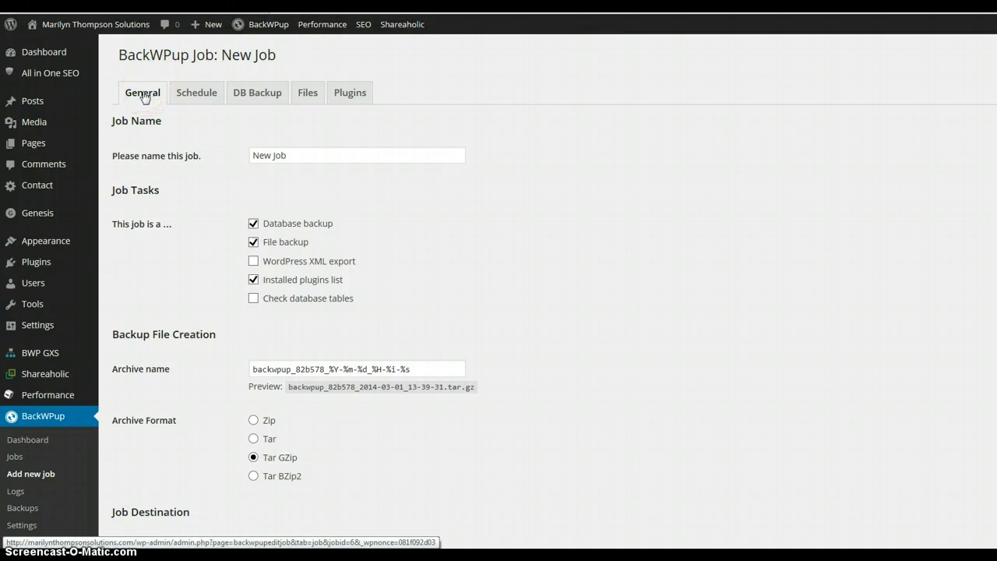
left_click(336, 156)
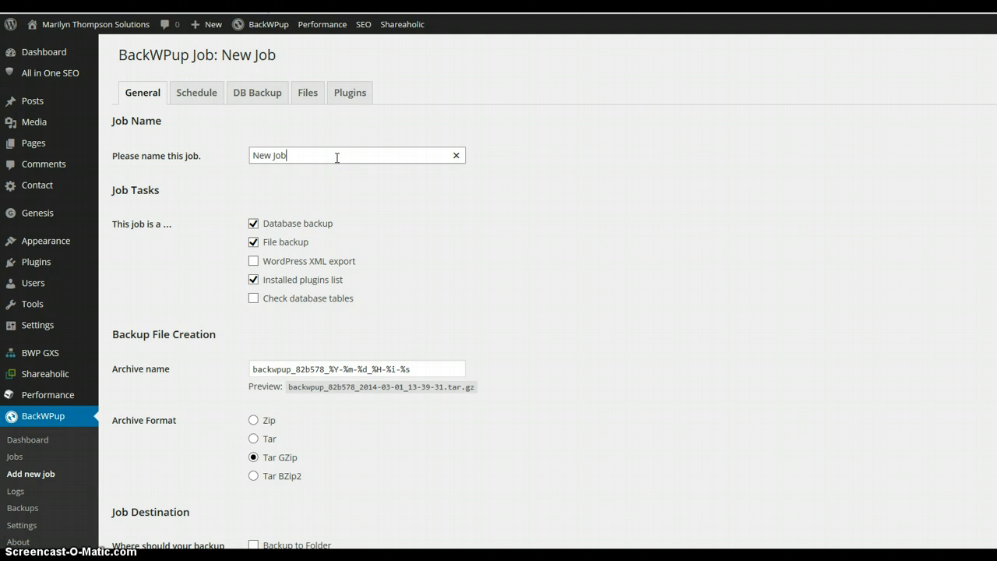
triple_click(338, 160)
key("BackSpace")
type("MTS ")
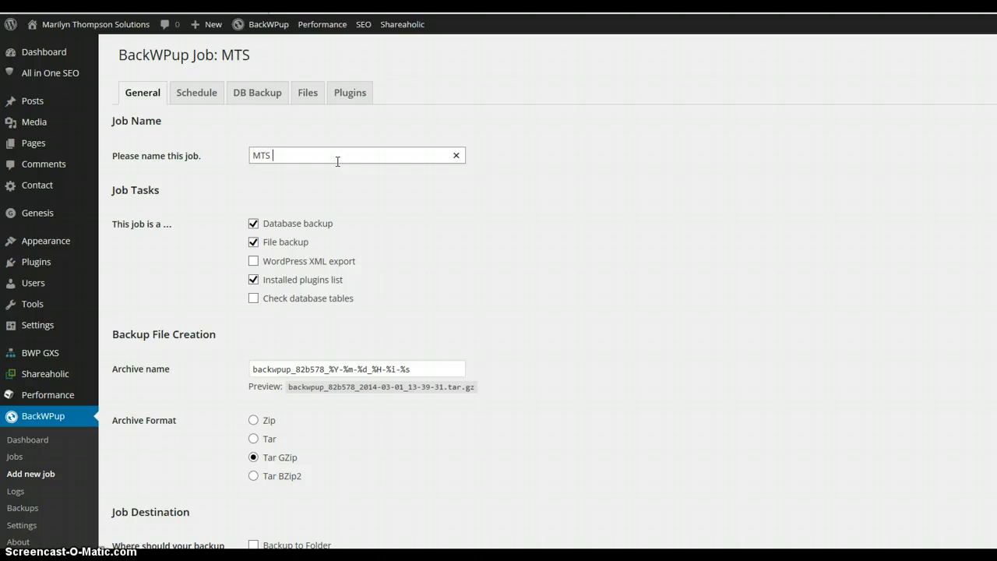
type("03012014")
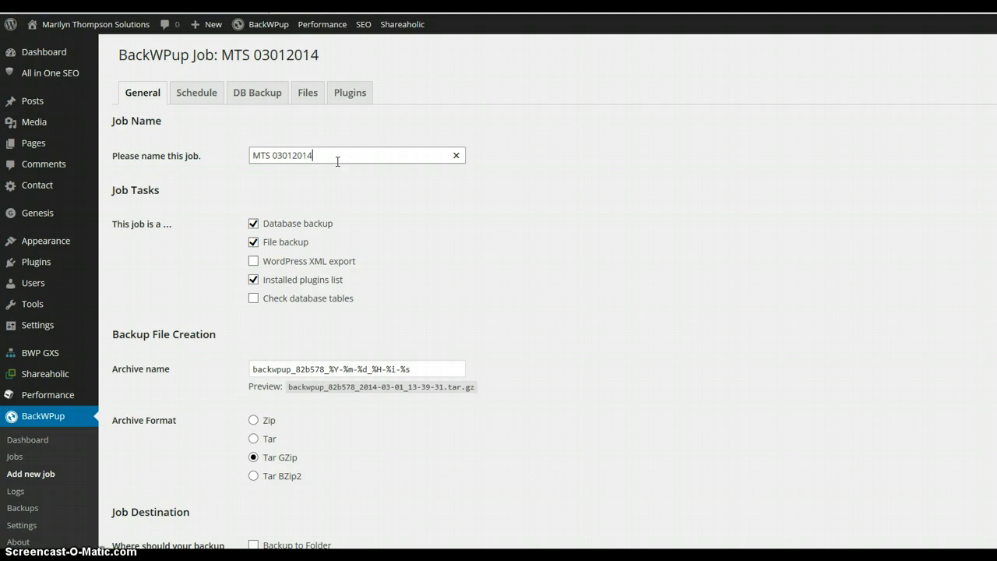
left_click(564, 291)
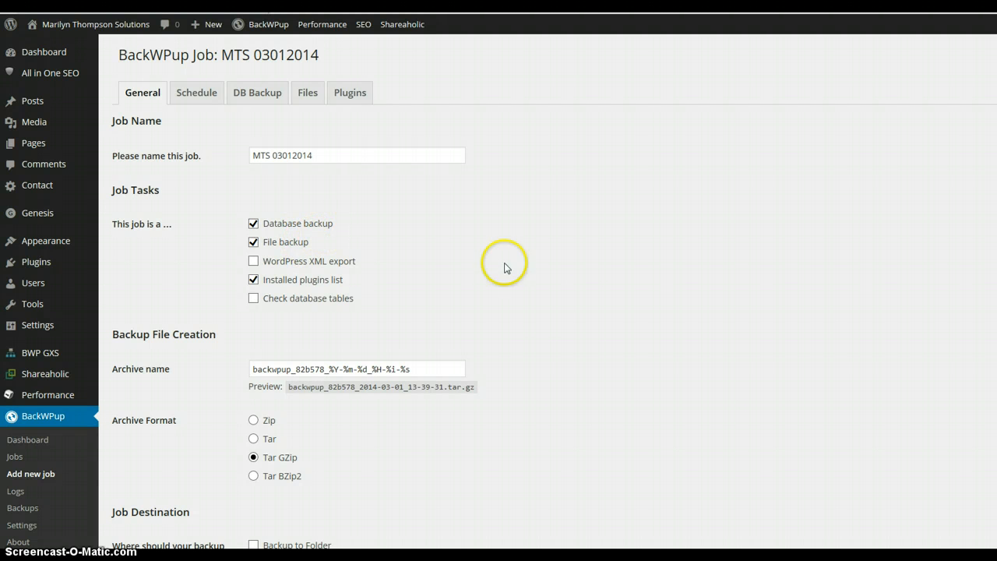
Set the job's backup destination to Dropbox and save the changes.
scroll(584, 327, "down", 4)
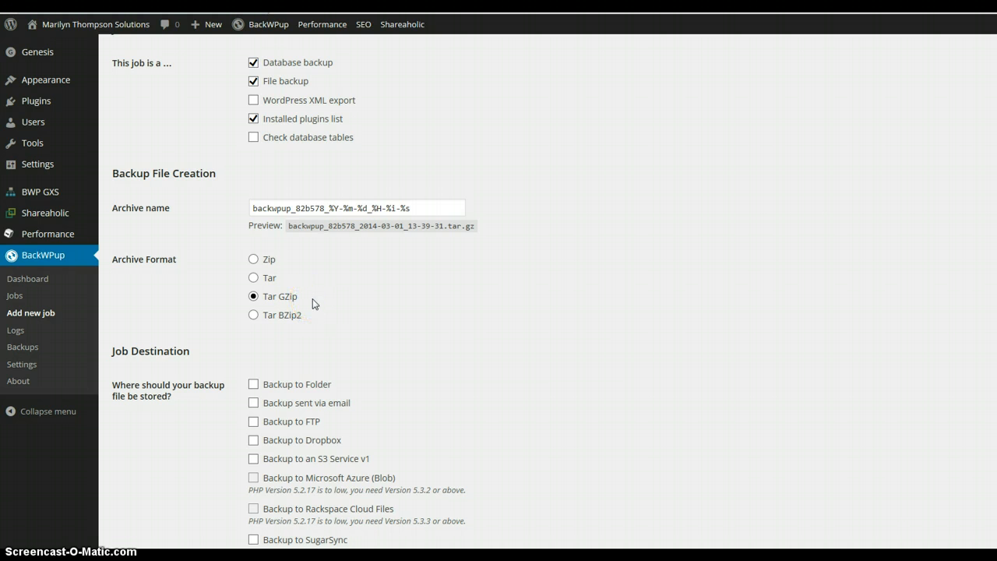
scroll(612, 351, "down", 2)
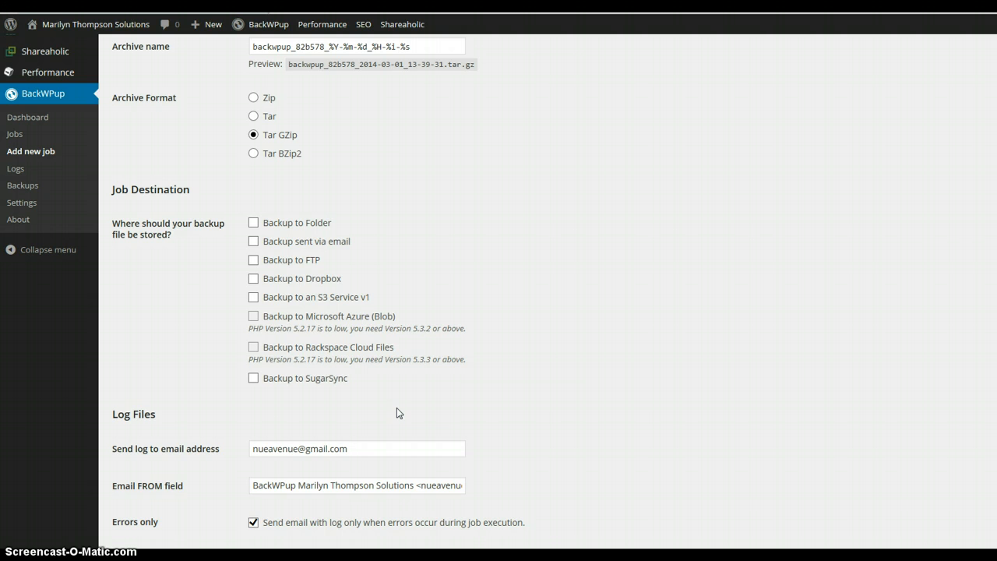
left_click(254, 280)
scroll(760, 330, "down", 3)
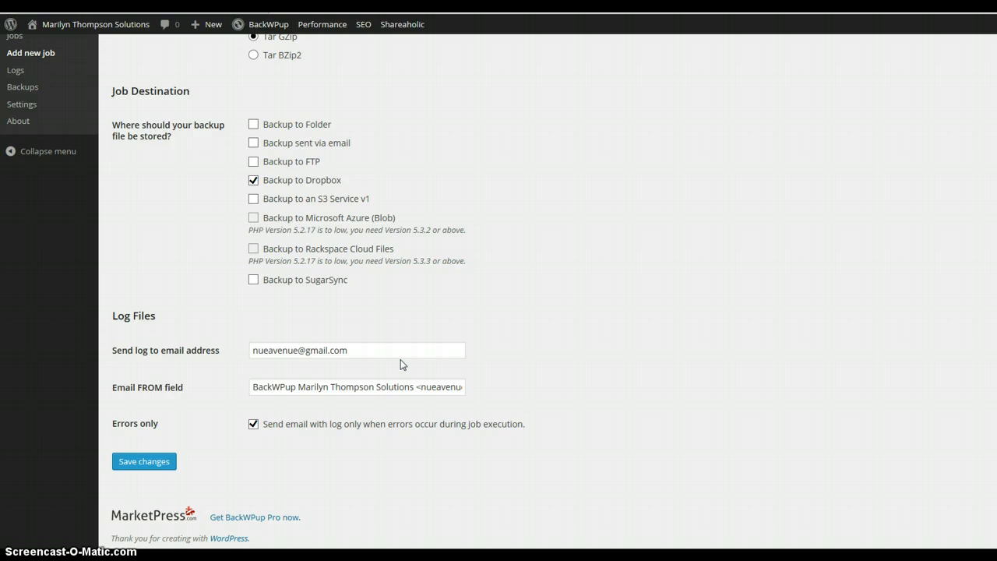
left_click(442, 341)
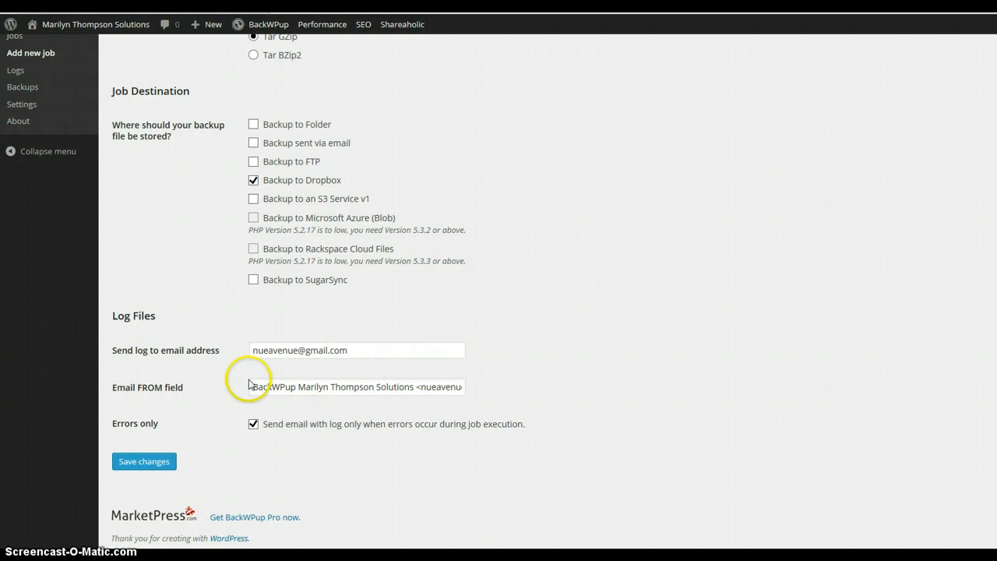
left_click(157, 467)
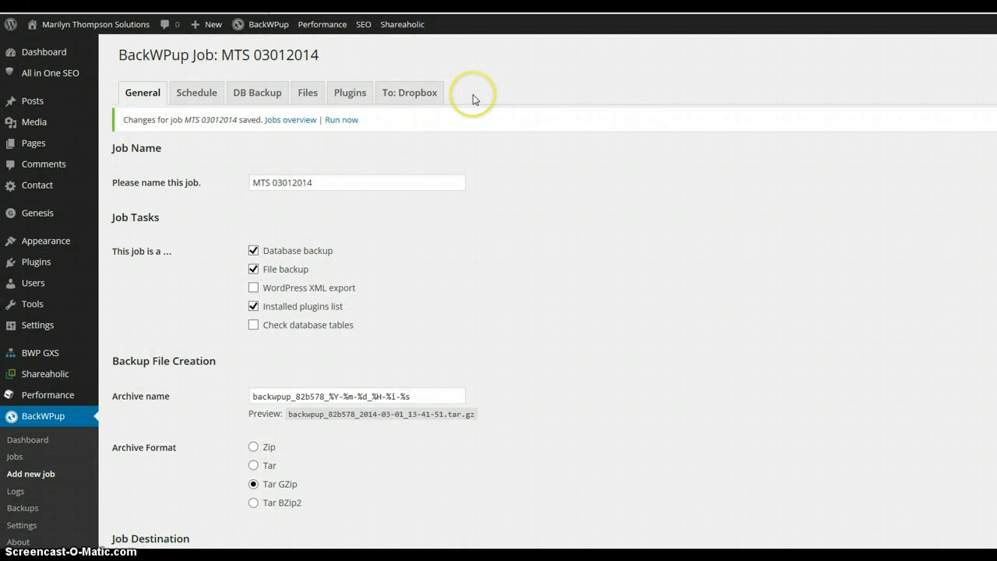
left_click(425, 104)
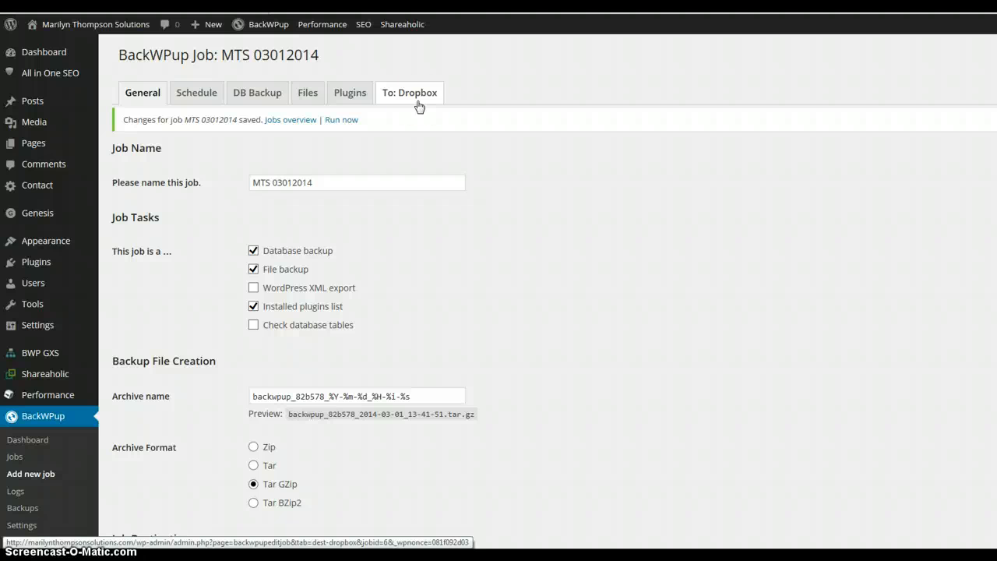
left_click(681, 319)
scroll(682, 319, "down", 2)
left_click(653, 350)
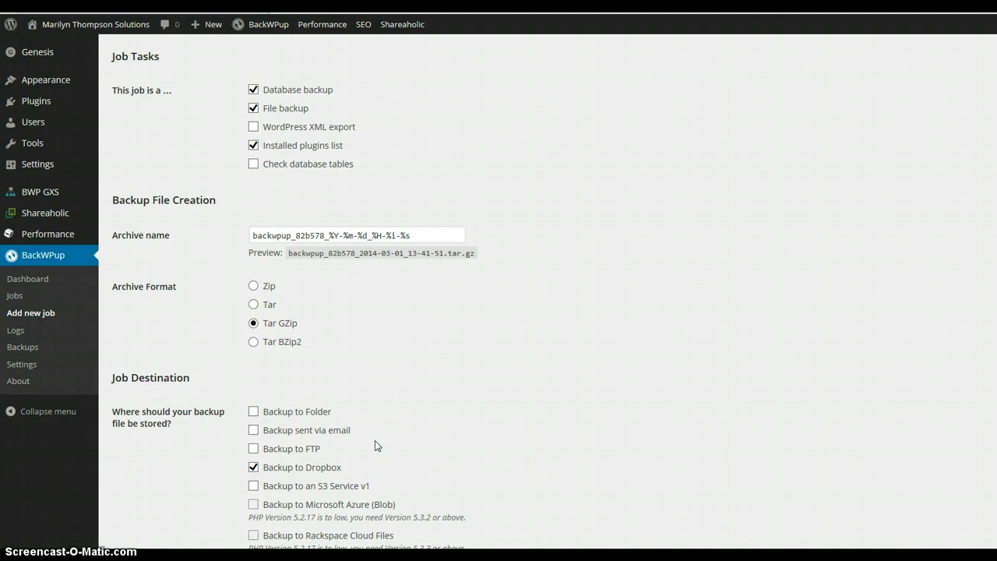
scroll(609, 373, "up", 1)
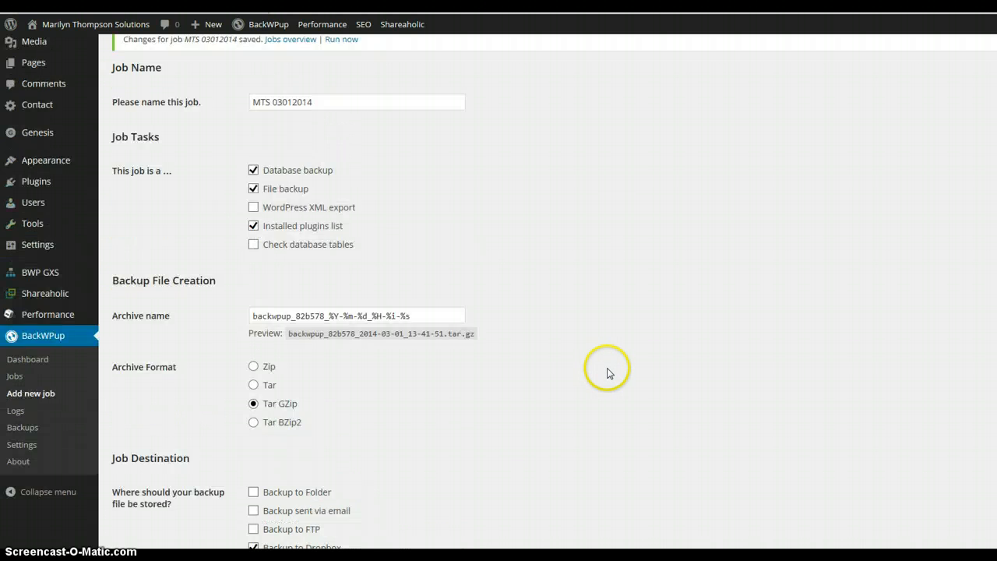
scroll(609, 372, "up", 1)
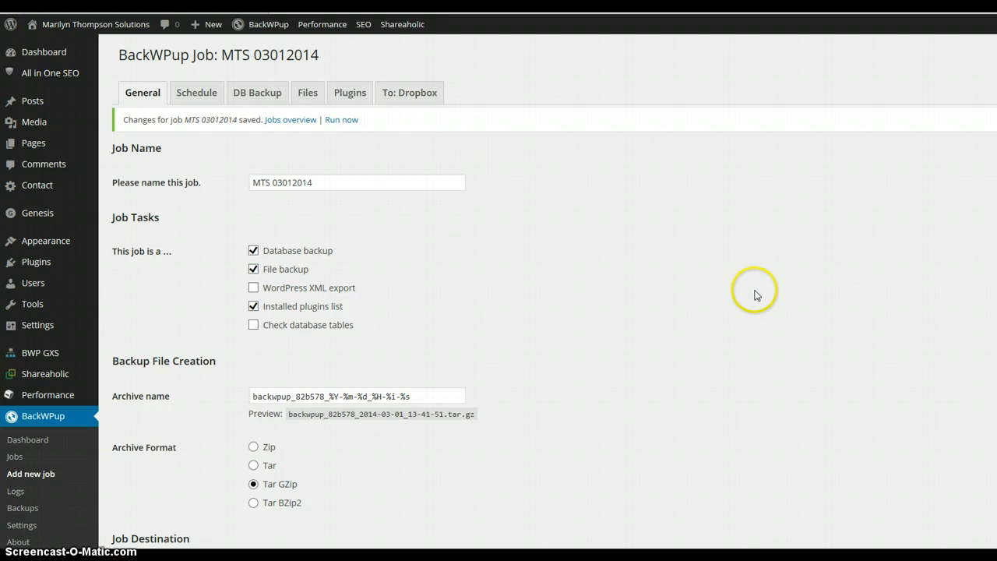
Schedule the job to start with WordPress cron weekly on Sunday at hour 3, minute 0, and save the changes.
left_click(205, 96)
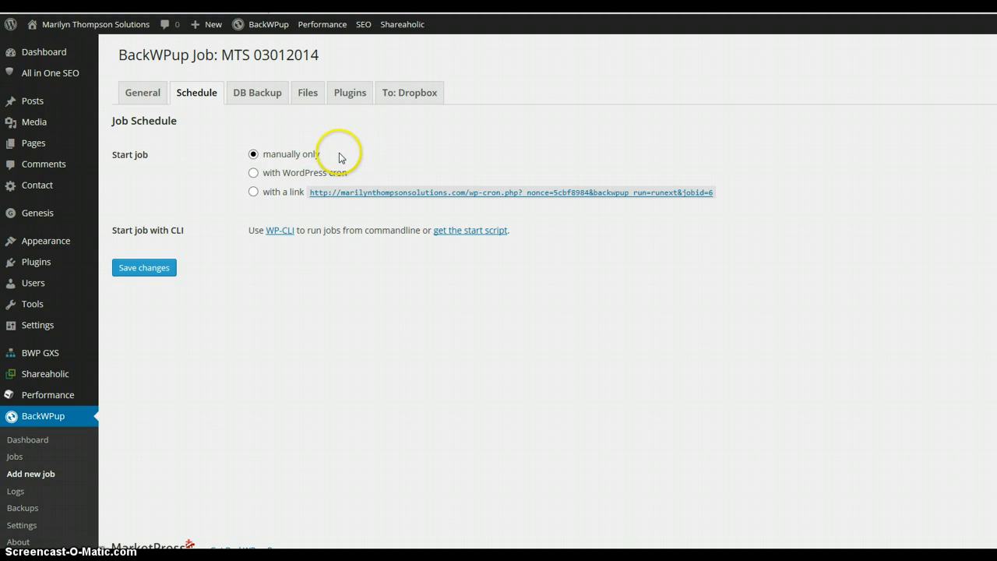
left_click(254, 176)
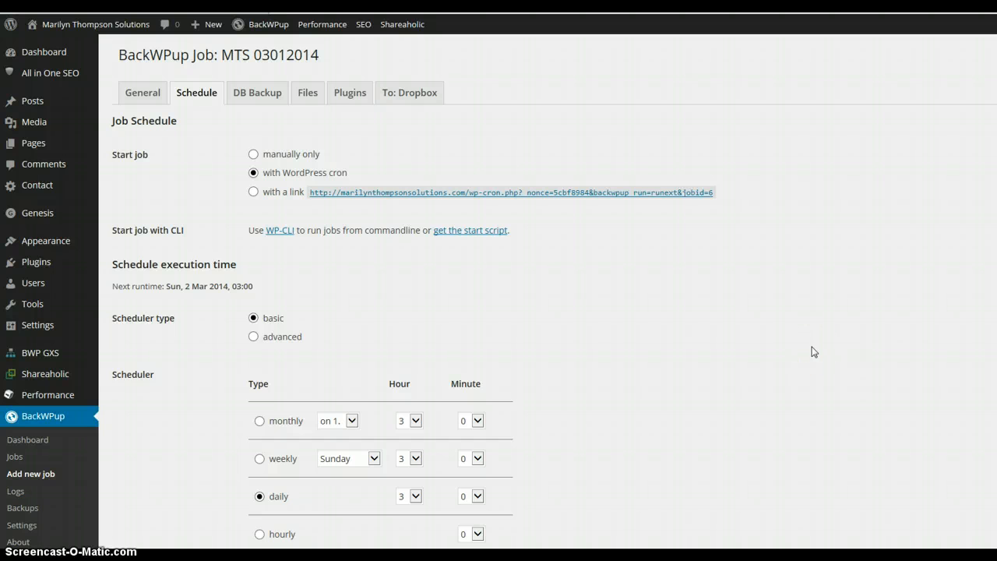
scroll(813, 351, "down", 2)
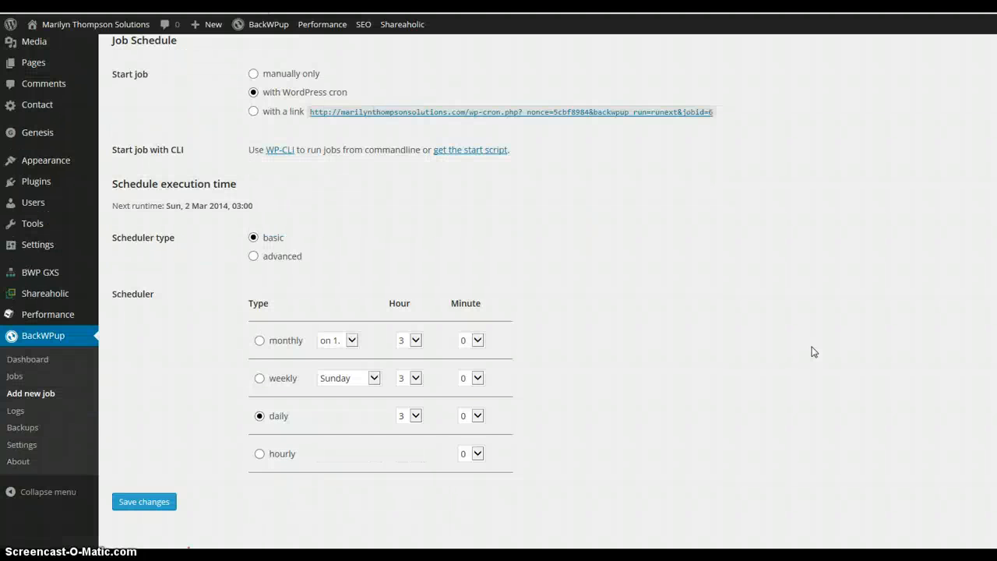
scroll(813, 351, "down", 1)
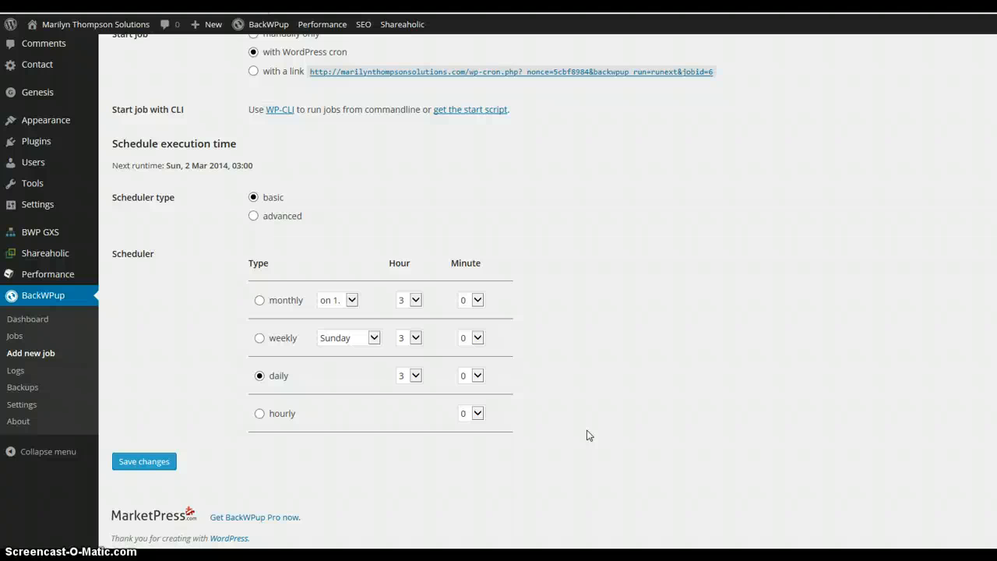
left_click(260, 338)
left_click(419, 340)
left_click(419, 340)
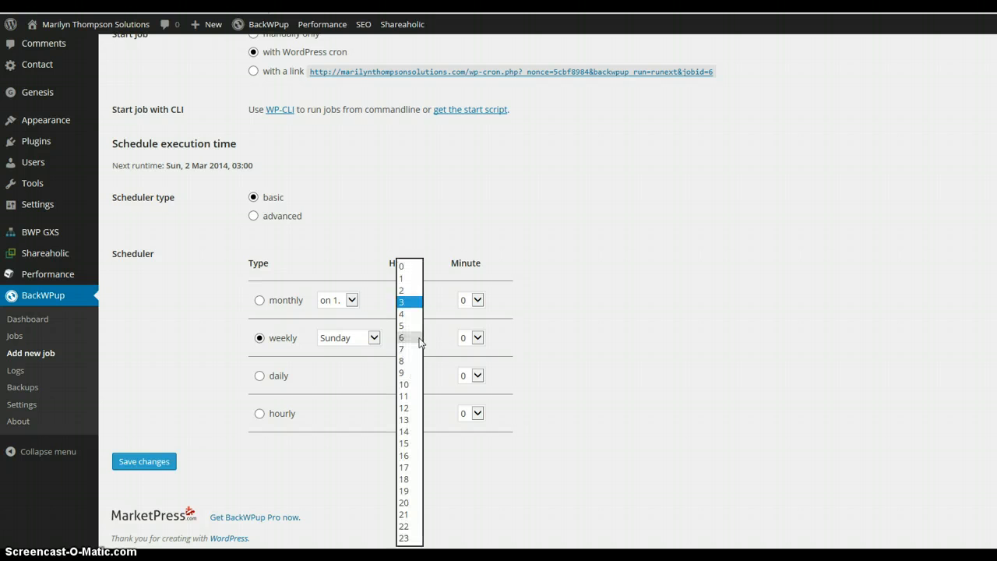
left_click(415, 302)
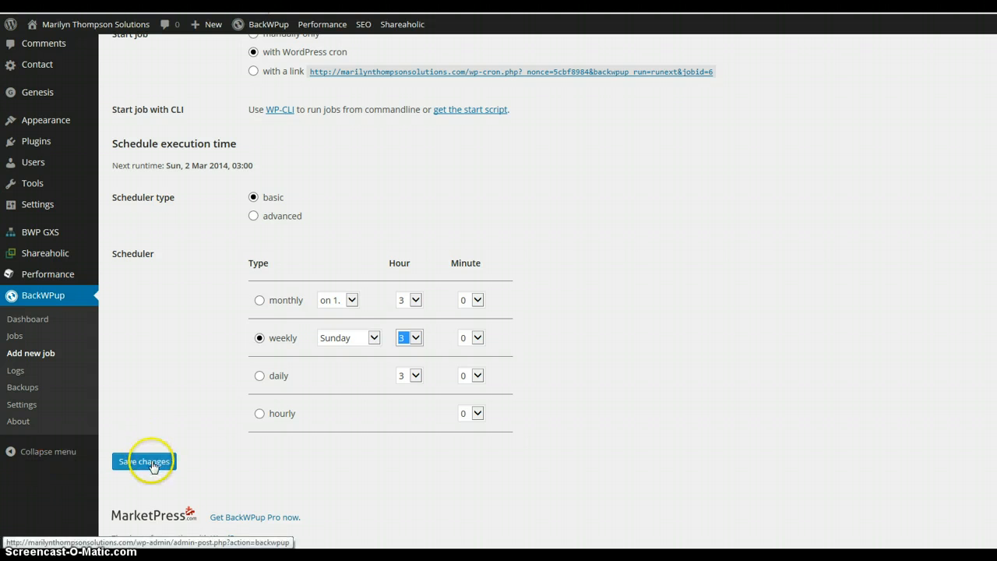
left_click(148, 466)
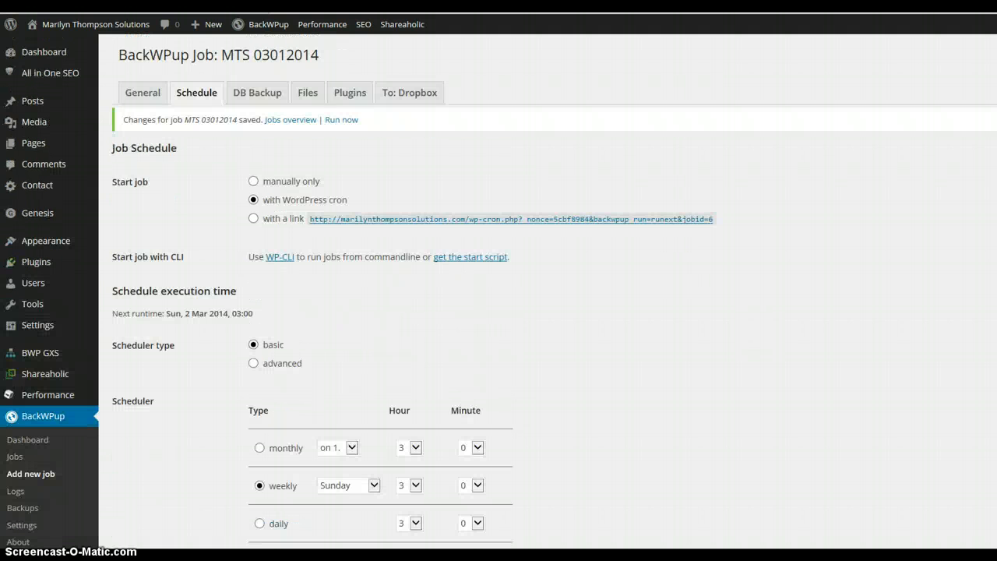
Run the MTS 03012014 backup job immediately.
left_click(355, 120)
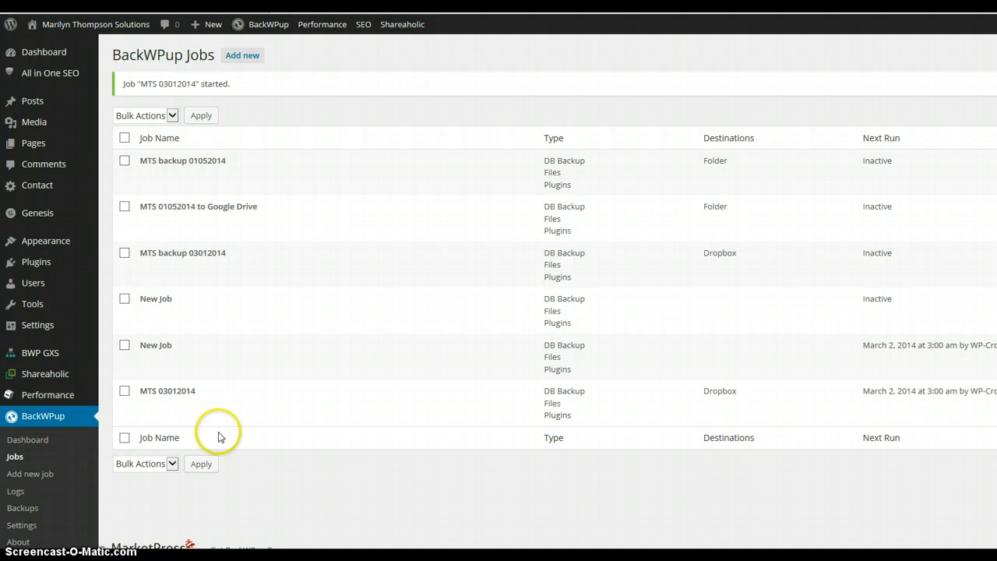
left_click(202, 400)
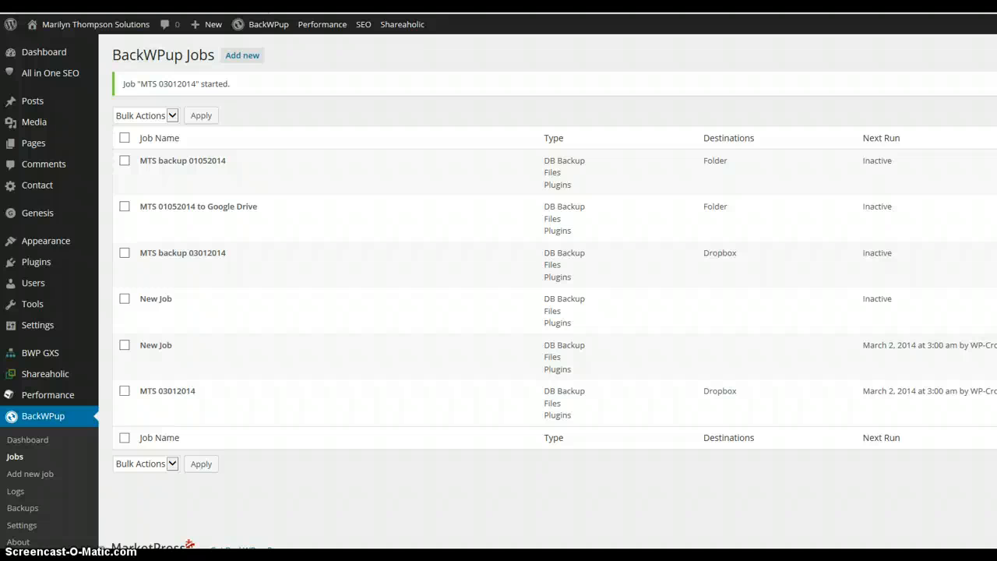
scroll(499, 281, "down", 1)
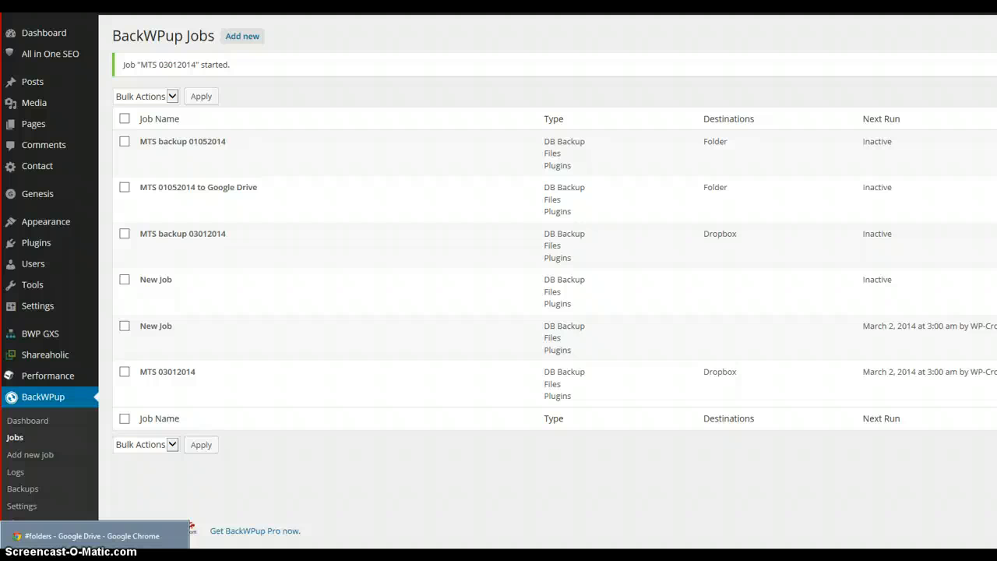
Switch to the Google Drive window to view the #folders folder inside BackWPup files.
left_click(90, 536)
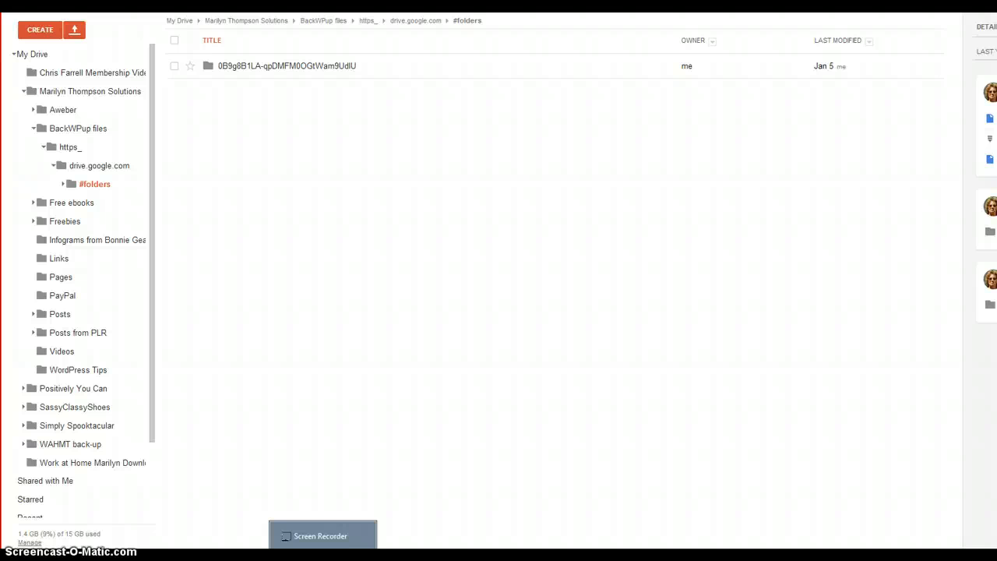
mouse_move(138, 555)
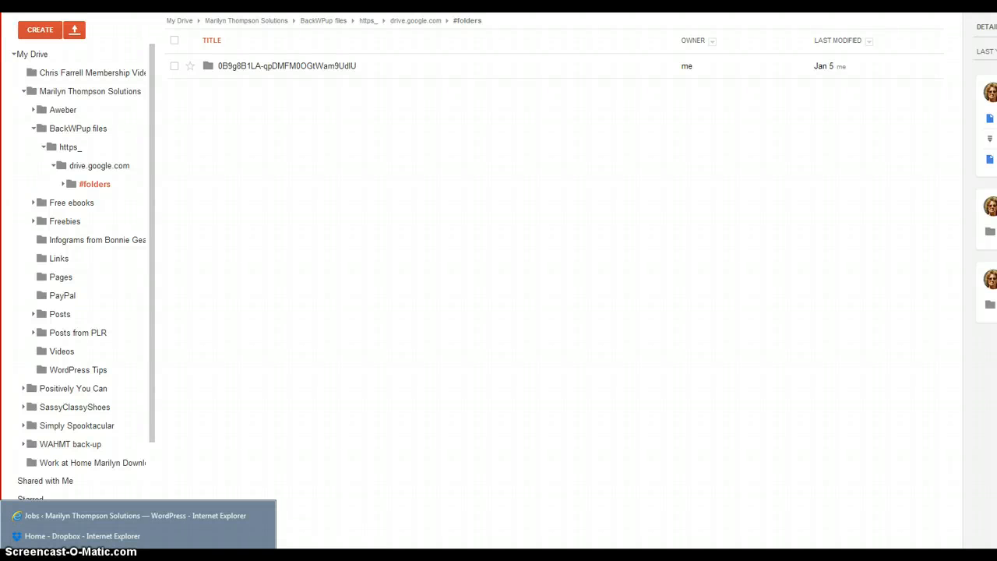